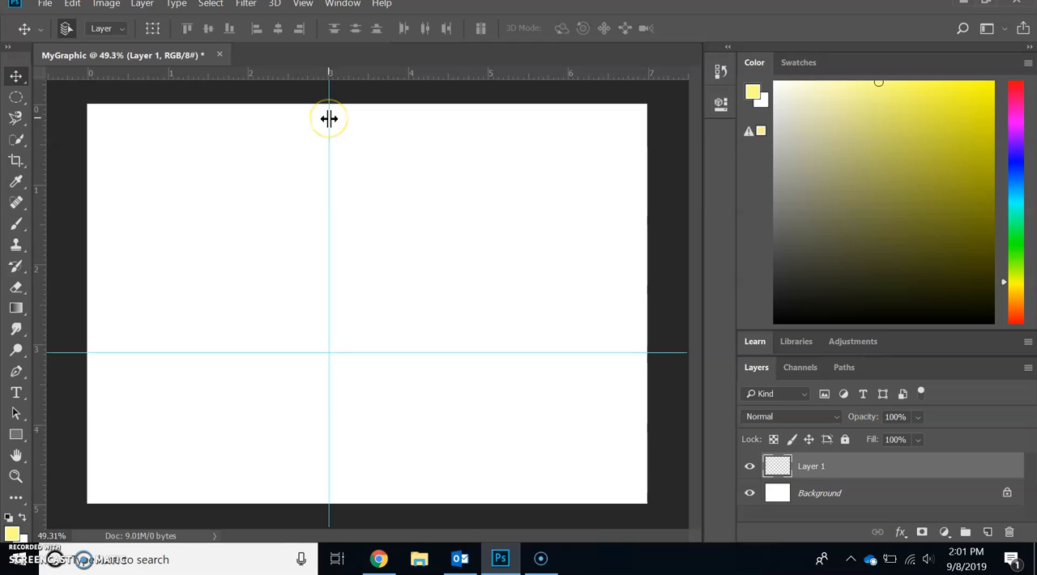
# Step: Remove the vertical and horizontal guides from the MyGraphic canvas
pyautogui.moveTo(329, 119); pyautogui.dragTo(42, 138)
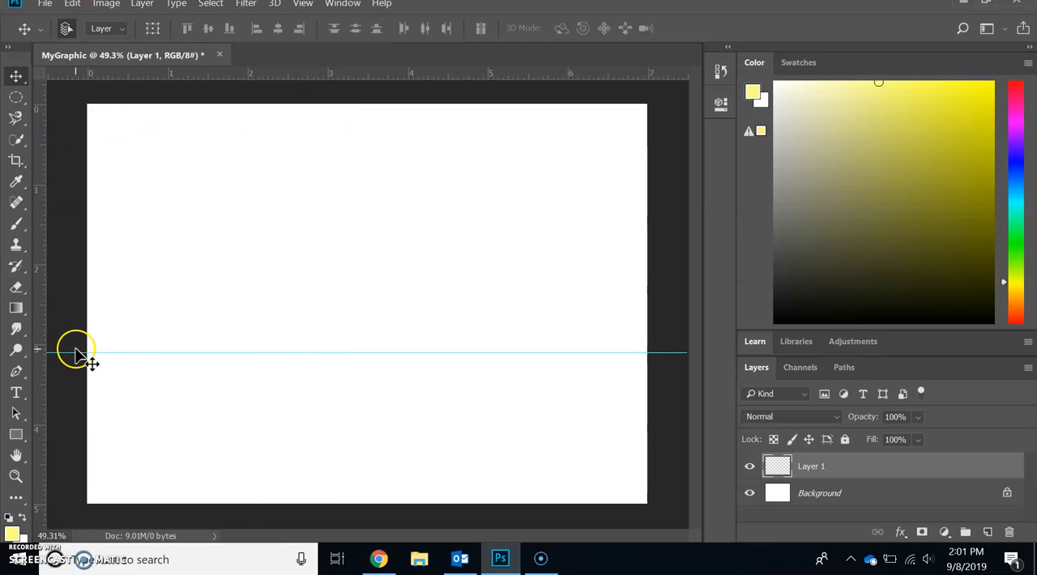
pyautogui.moveTo(76, 351); pyautogui.dragTo(64, 77)
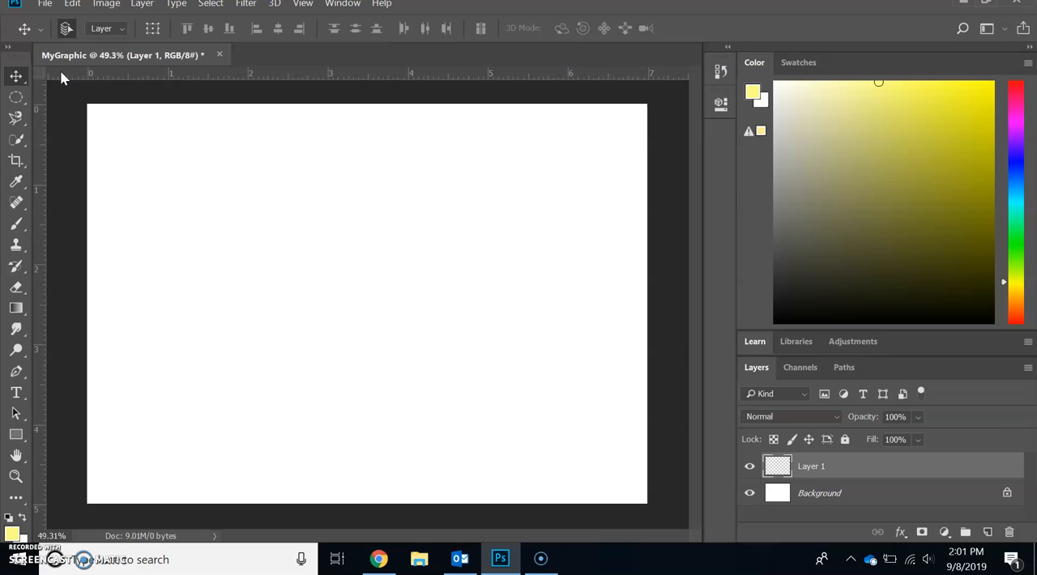
# Step: Open the Vollyball image from the Pictures folder and unlock its Background layer
pyautogui.click(45, 5)
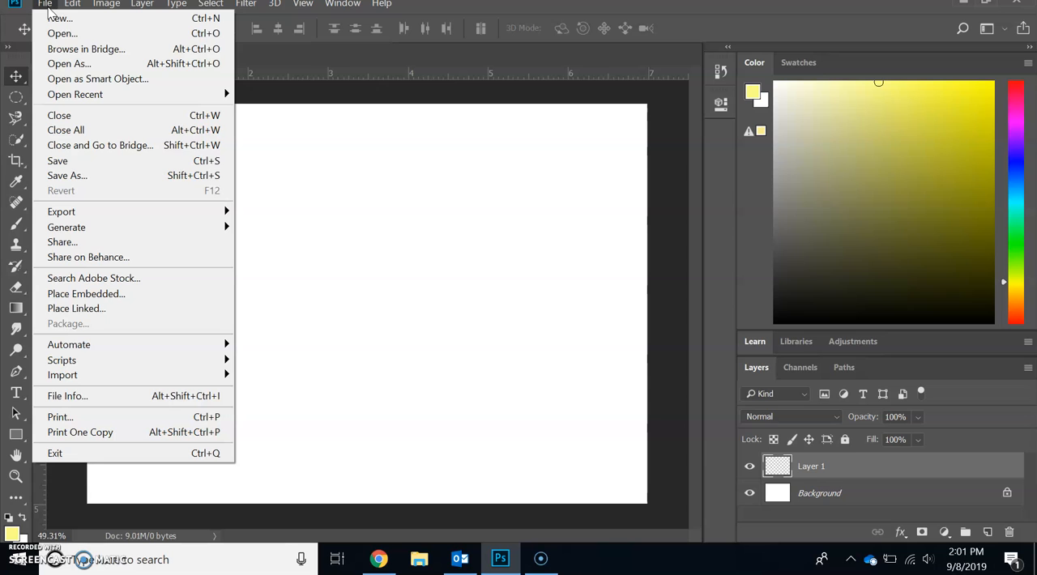
pyautogui.click(61, 34)
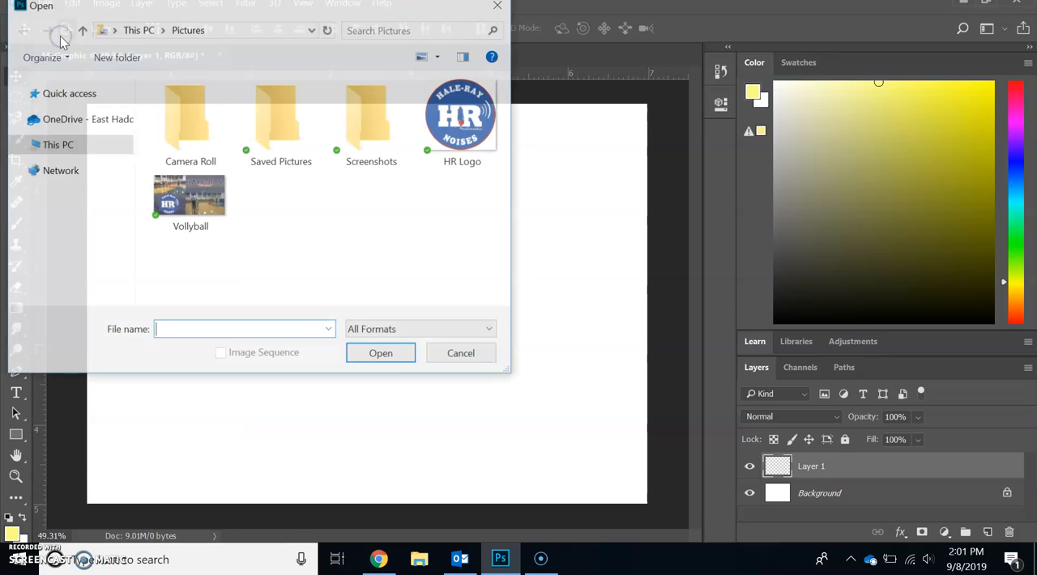
pyautogui.click(192, 212)
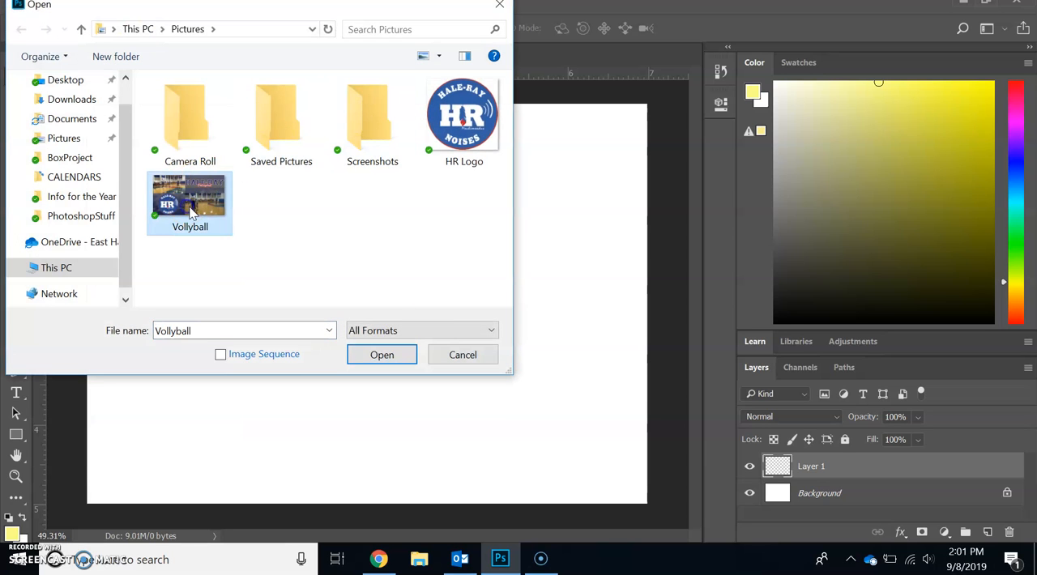
pyautogui.click(396, 353)
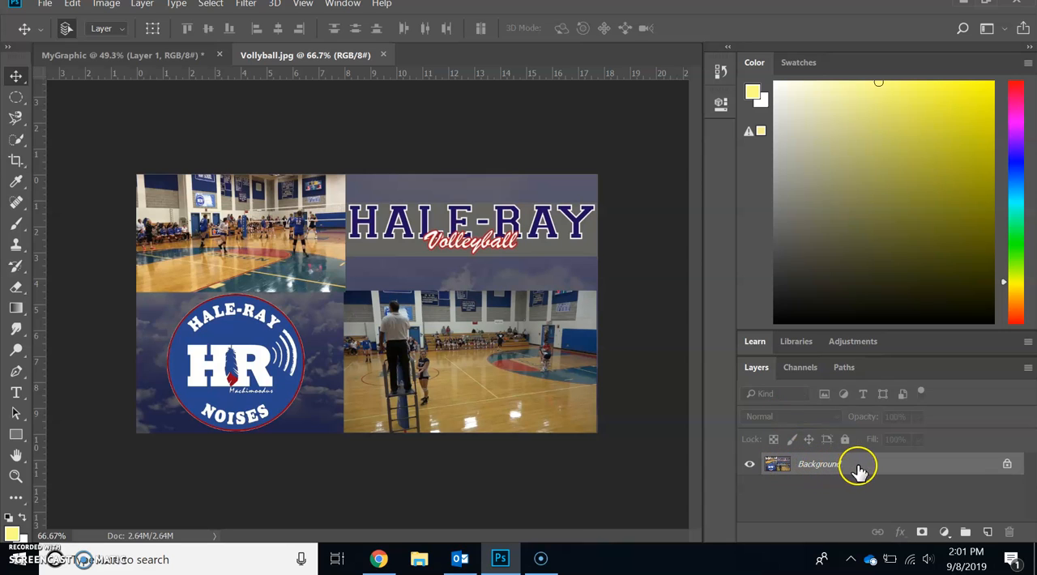
pyautogui.click(1006, 465)
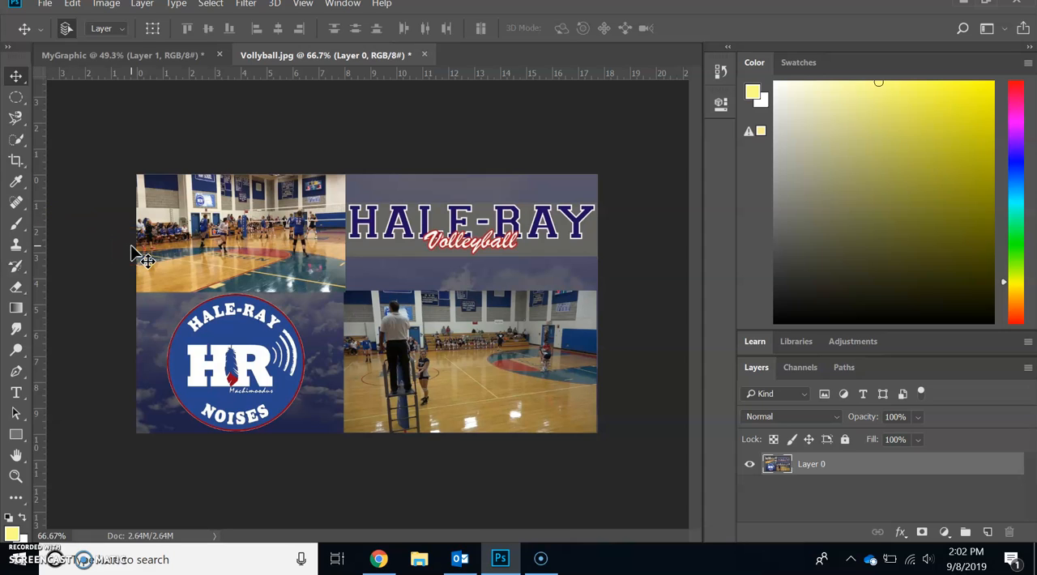
# Step: Try the Eraser across the upper-left gym photo and undo the erased strokes
pyautogui.press('e')
pyautogui.moveTo(191, 239); pyautogui.dragTo(340, 296)
pyautogui.click(72, 6)
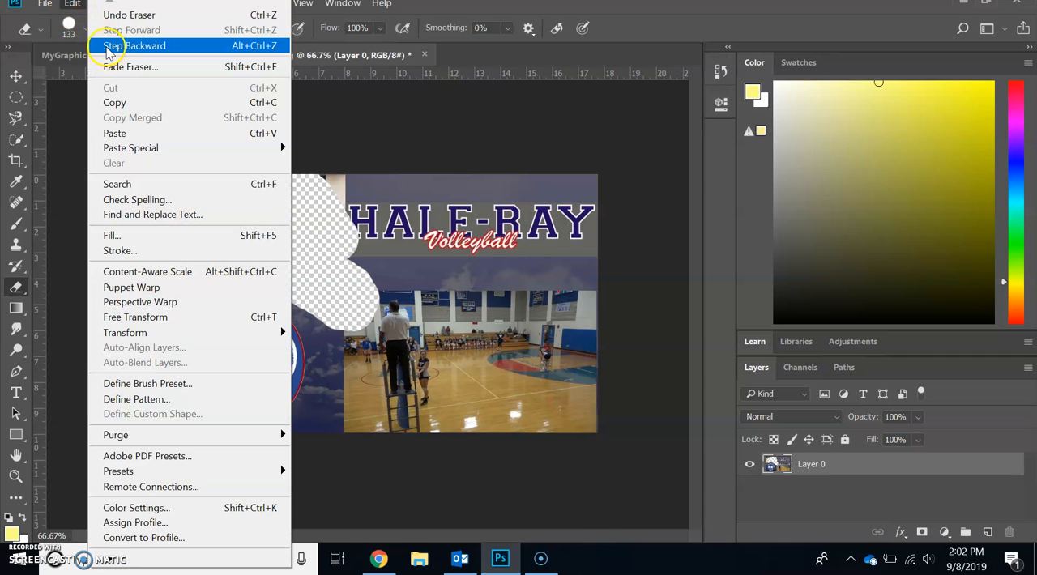
pyautogui.click(106, 47)
pyautogui.hotkey('ctrl', 'alt', 'z')
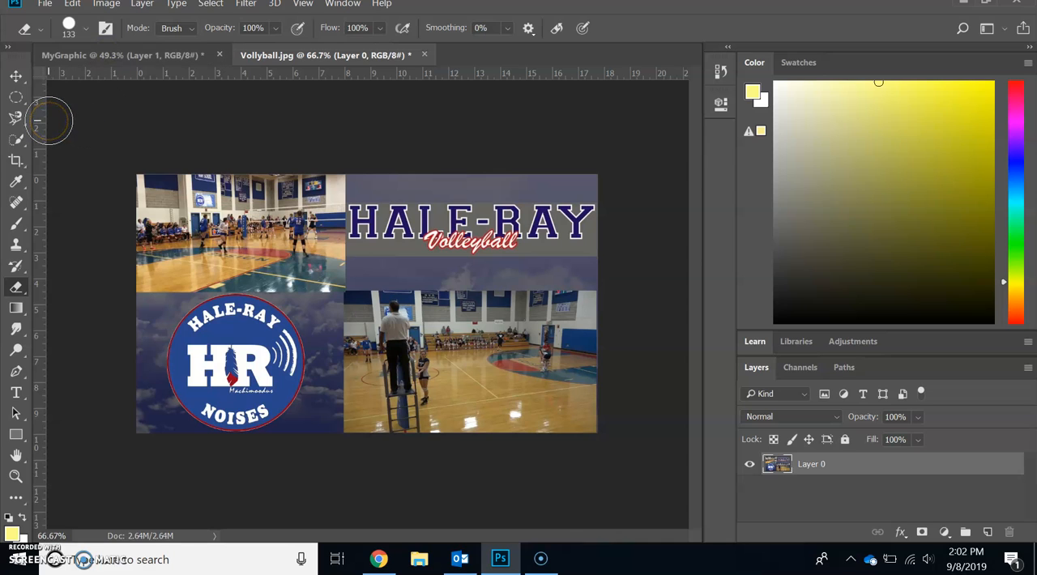
# Step: Try an Elliptical Marquee selection over the middle of the Vollyball image and clear it
pyautogui.click(14, 98)
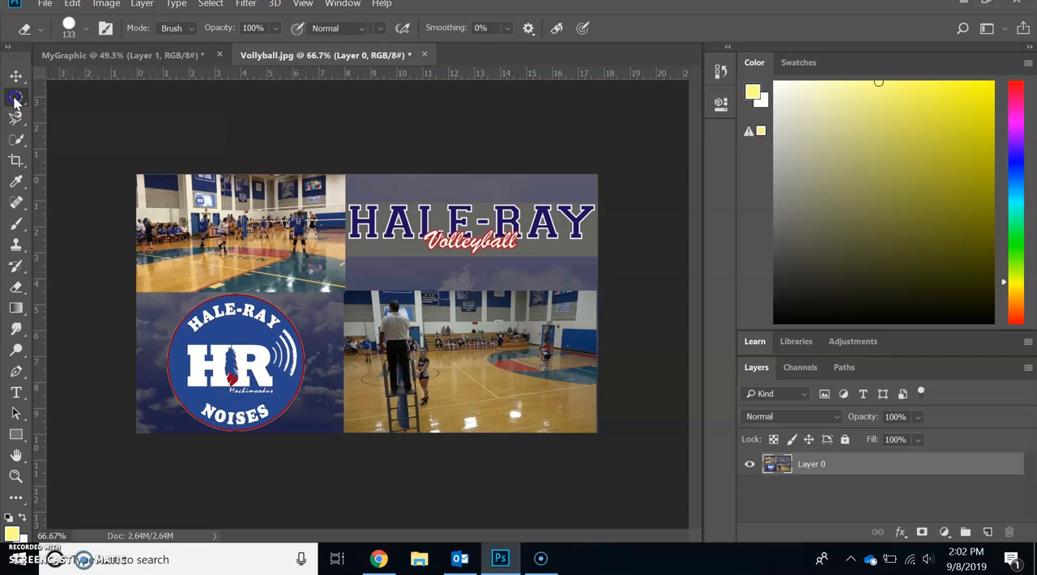
pyautogui.click(41, 95)
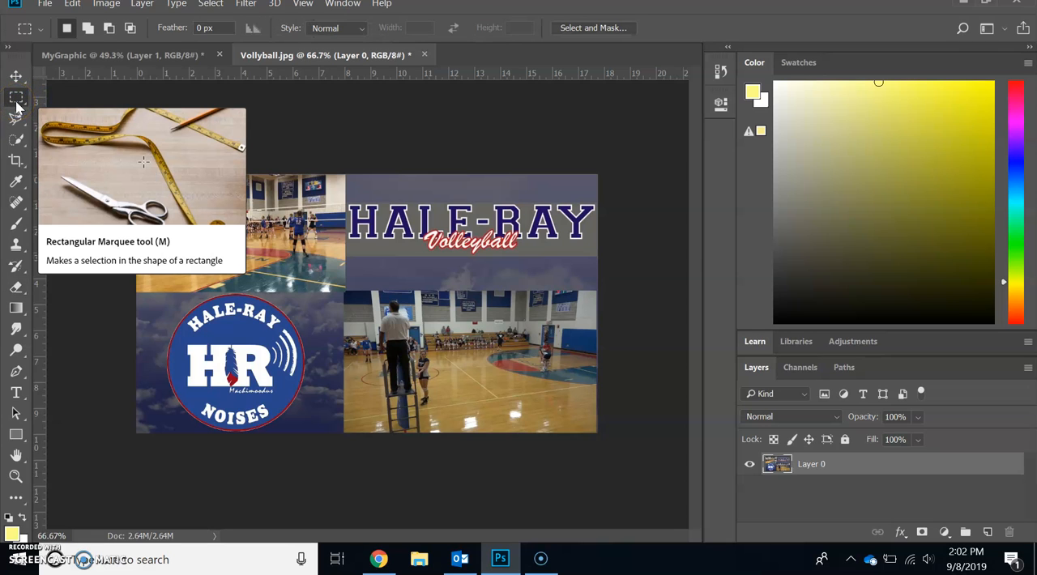
pyautogui.click(16, 103)
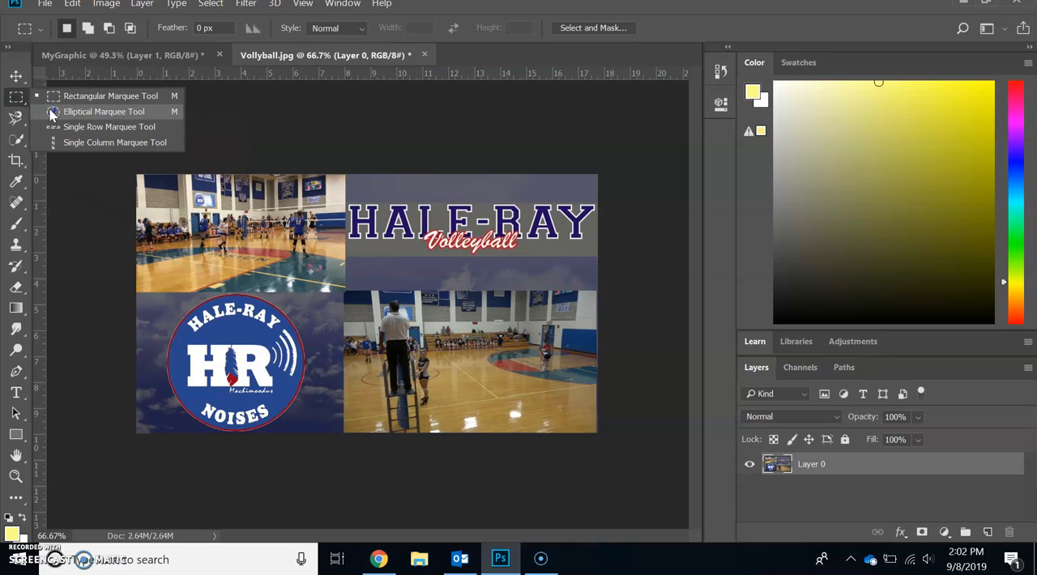
pyautogui.click(51, 113)
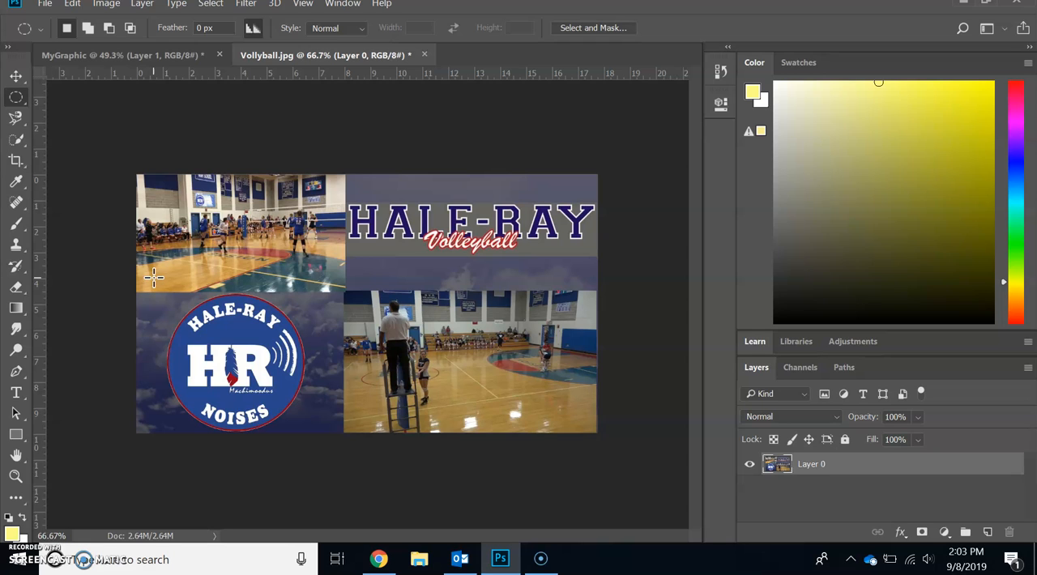
pyautogui.moveTo(154, 278); pyautogui.dragTo(405, 419)
pyautogui.moveTo(291, 324); pyautogui.dragTo(302, 334)
pyautogui.click(285, 308)
pyautogui.click(279, 258)
pyautogui.click(371, 275)
# Step: Select the upper-left gym photo in the Vollyball image with the Rectangular Marquee tool and copy it
pyautogui.rightClick(16, 97)
pyautogui.click(81, 98)
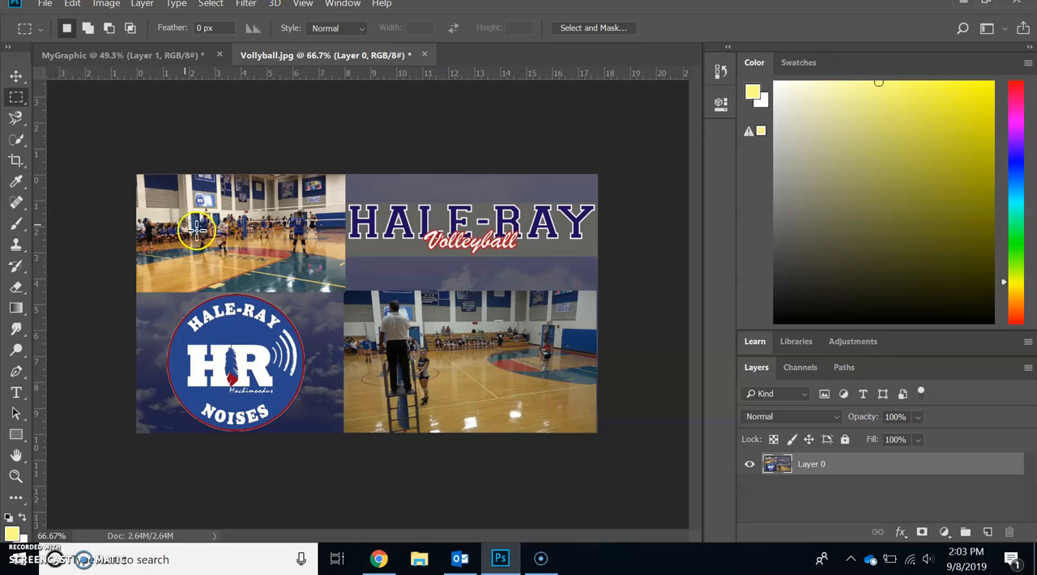
pyautogui.moveTo(128, 168); pyautogui.dragTo(346, 293)
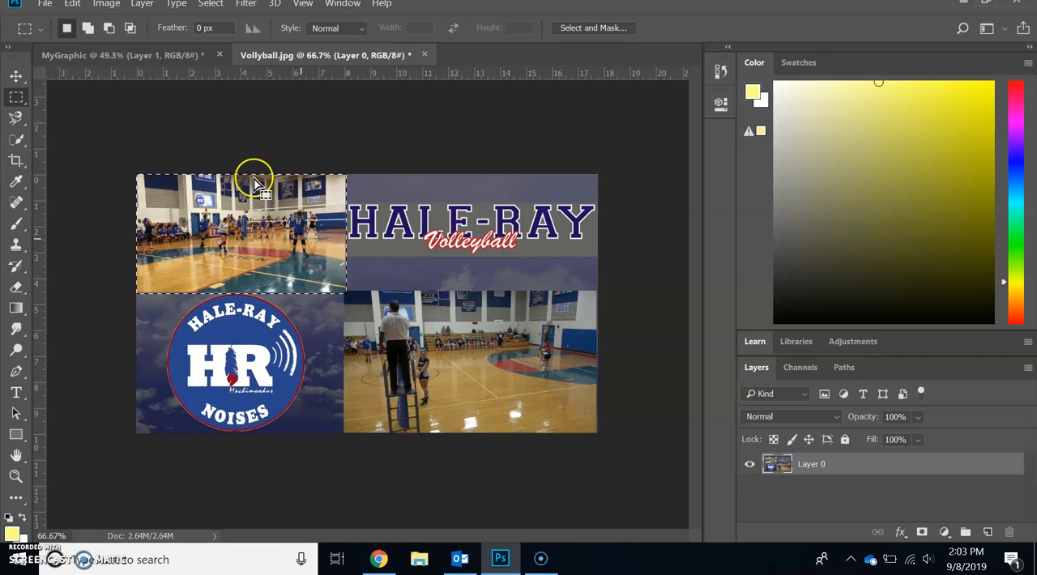
pyautogui.click(72, 4)
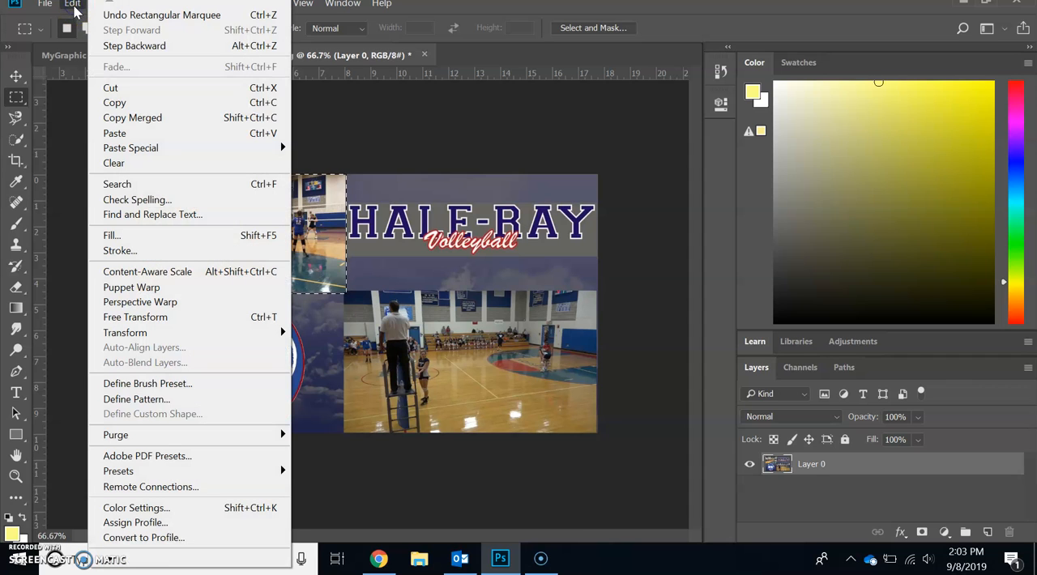
pyautogui.click(119, 103)
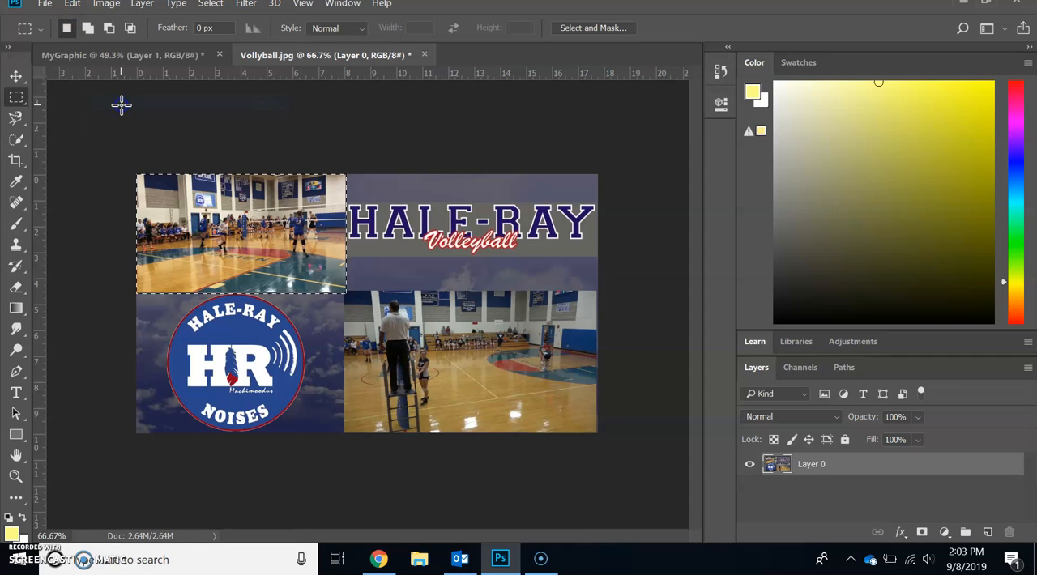
# Step: Paste the copied gym photo onto Layer 1 of the MyGraphic document
pyautogui.click(105, 56)
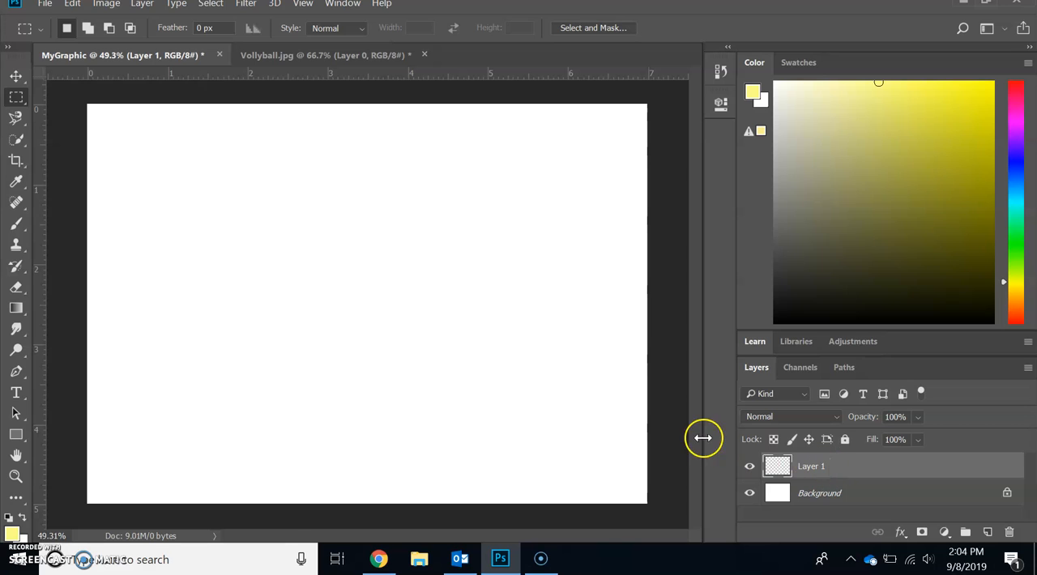
pyautogui.click(73, 5)
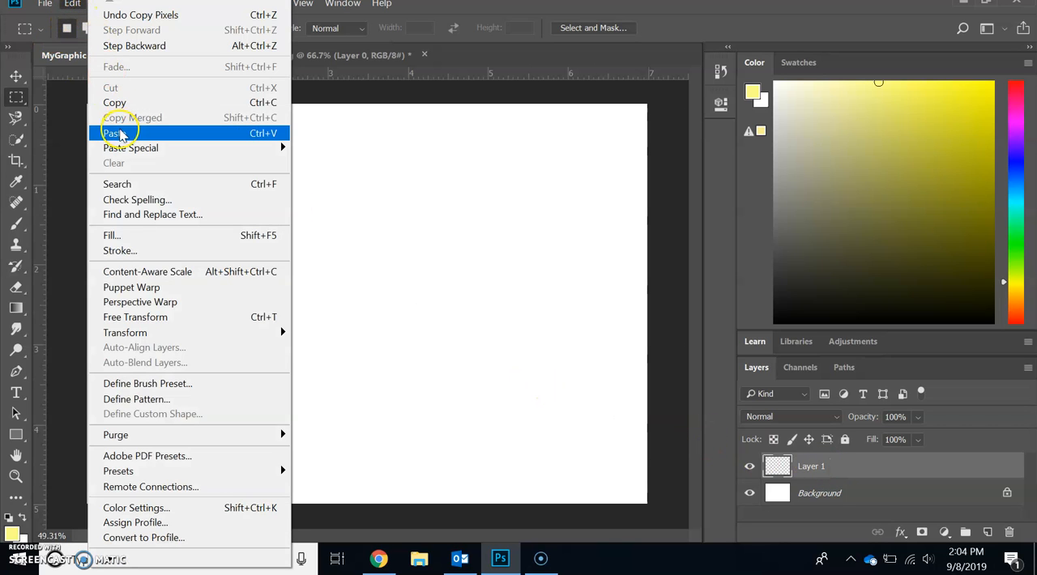
pyautogui.click(119, 134)
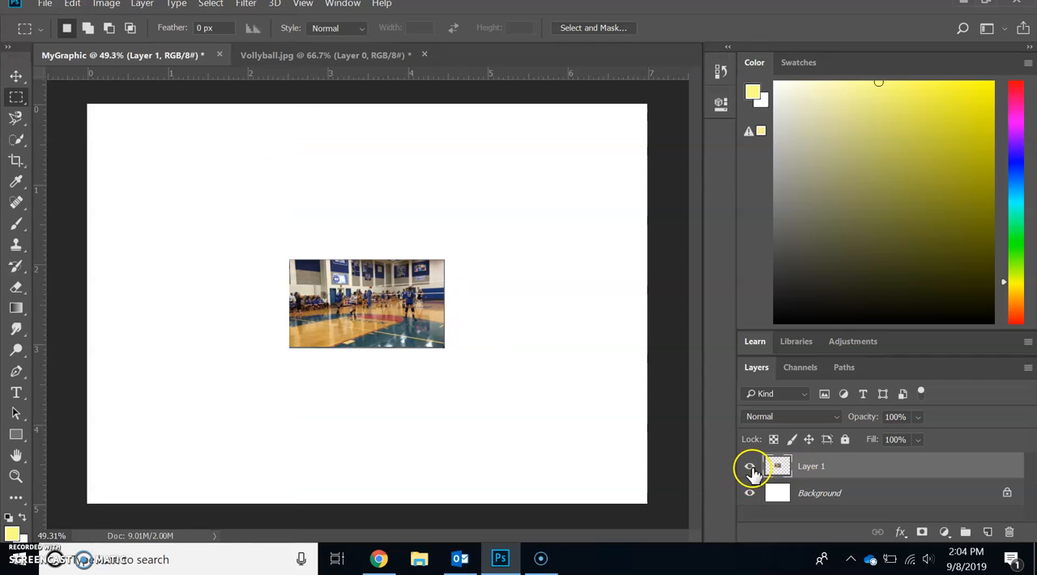
# Step: Deselect the gym photo in Vollyball.jpg and select the round HR logo along its edge with the Magnetic Lasso tool
pyautogui.click(268, 57)
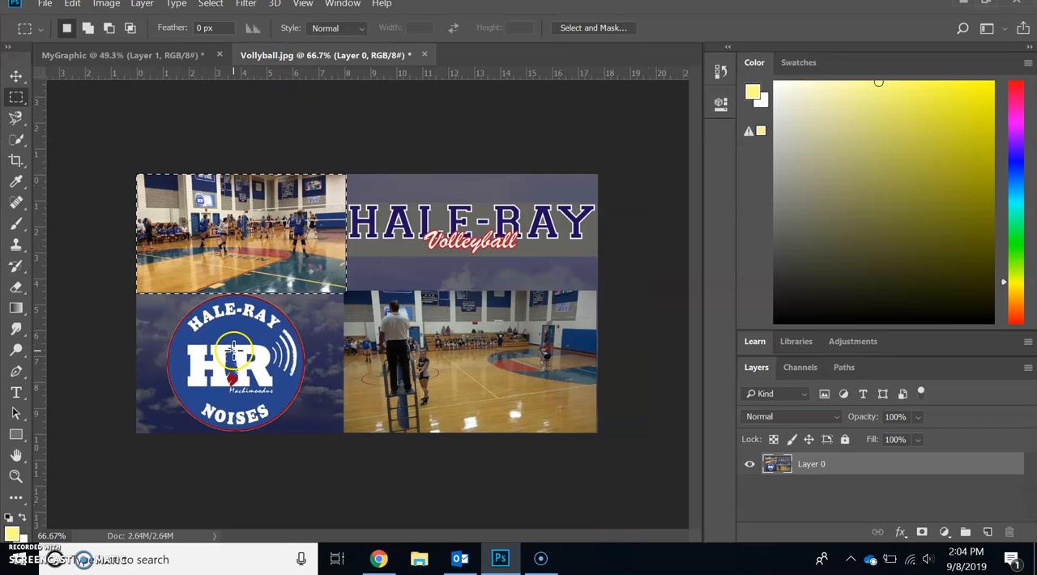
pyautogui.hotkey('ctrl', 'd')
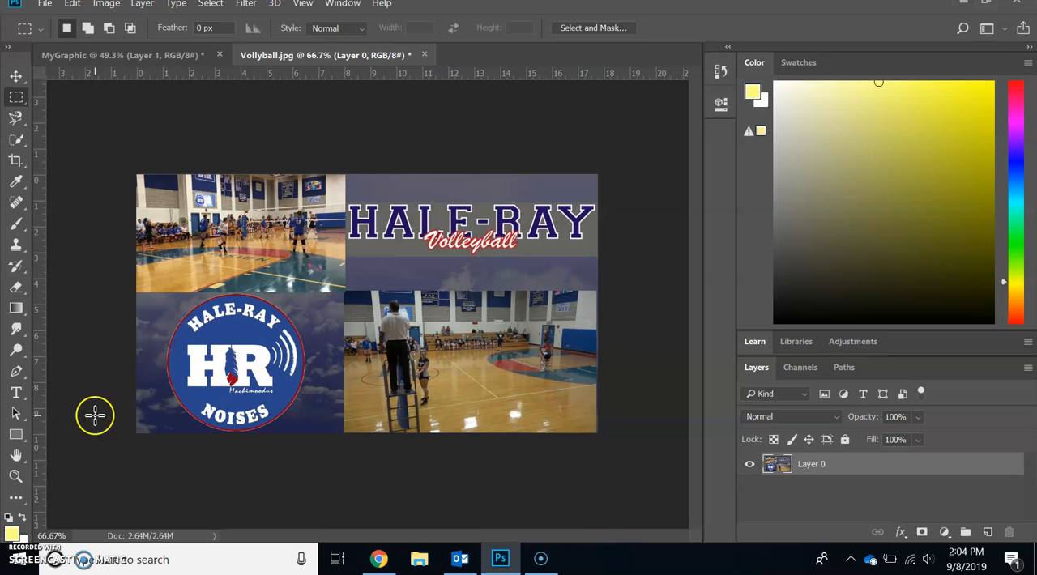
pyautogui.click(16, 477)
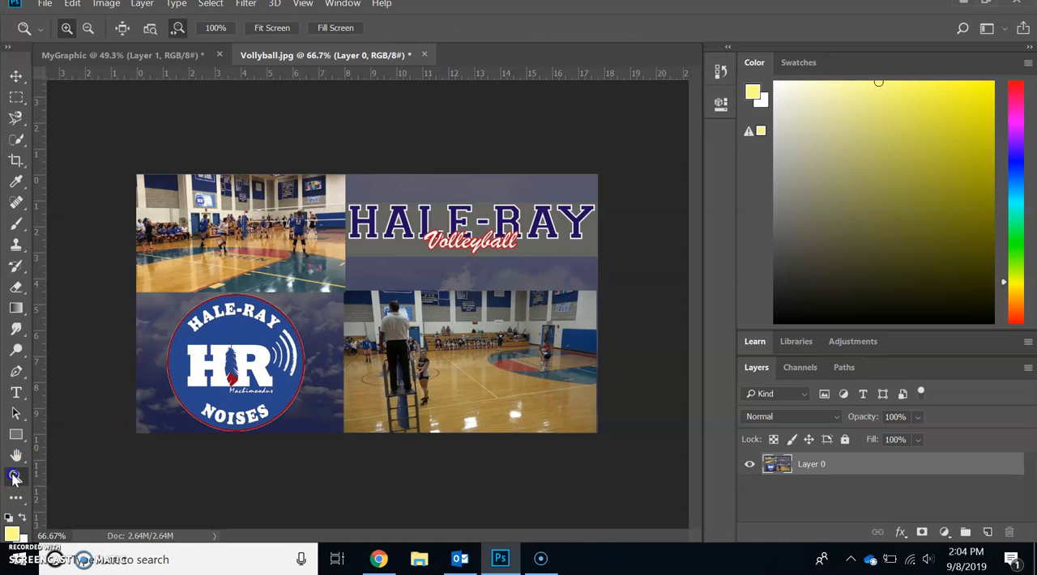
pyautogui.click(219, 358)
pyautogui.scroll(-3, 218, 357)
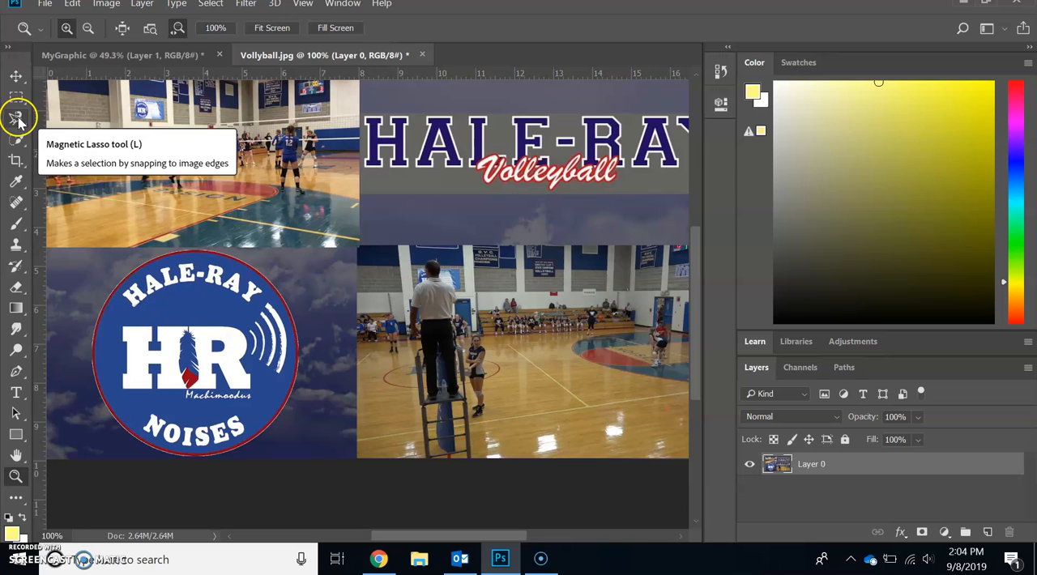
pyautogui.moveTo(18, 119); pyautogui.dragTo(42, 120)
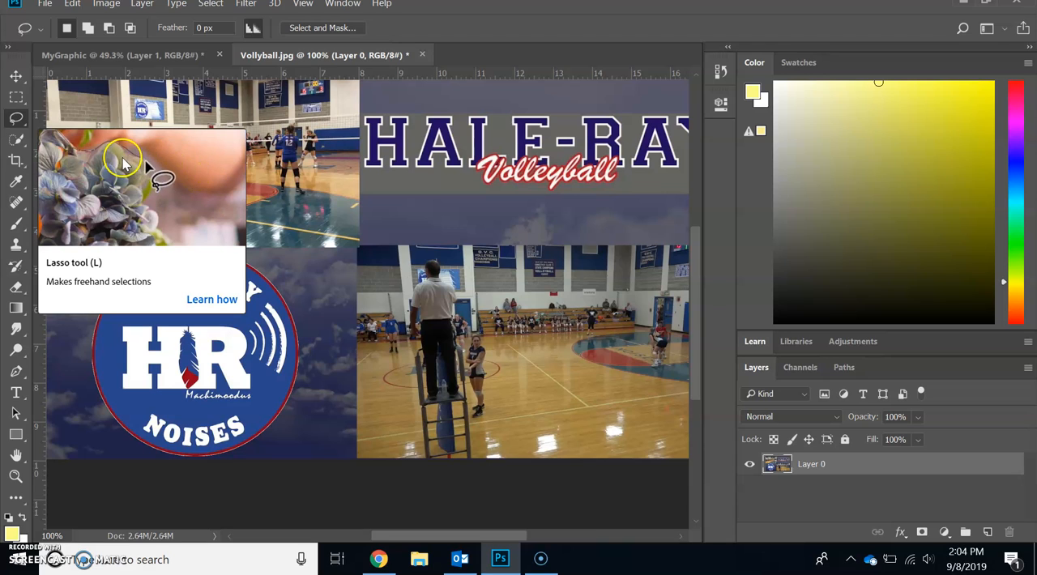
pyautogui.rightClick(16, 123)
pyautogui.click(51, 150)
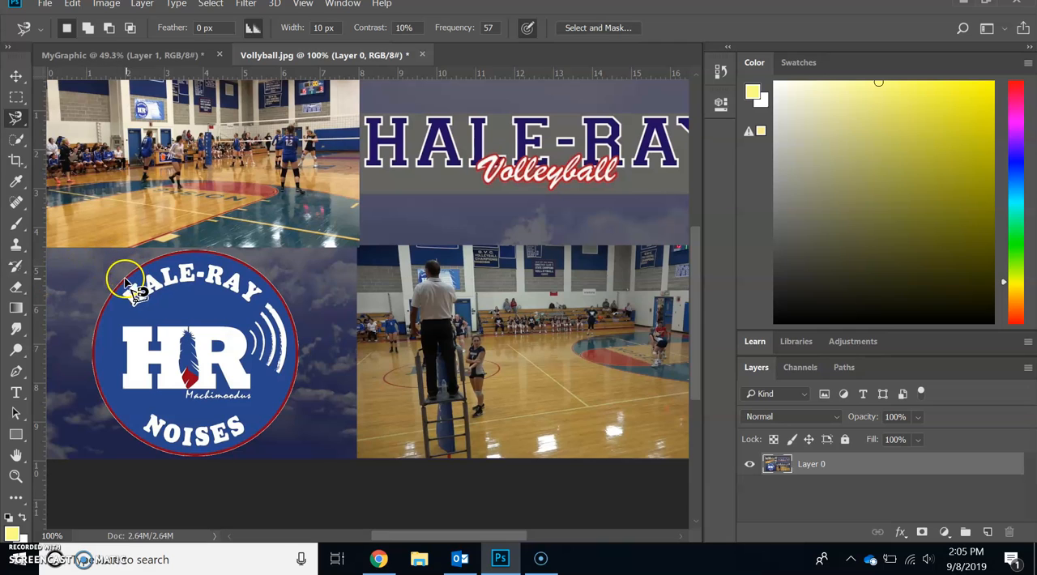
pyautogui.click(289, 310)
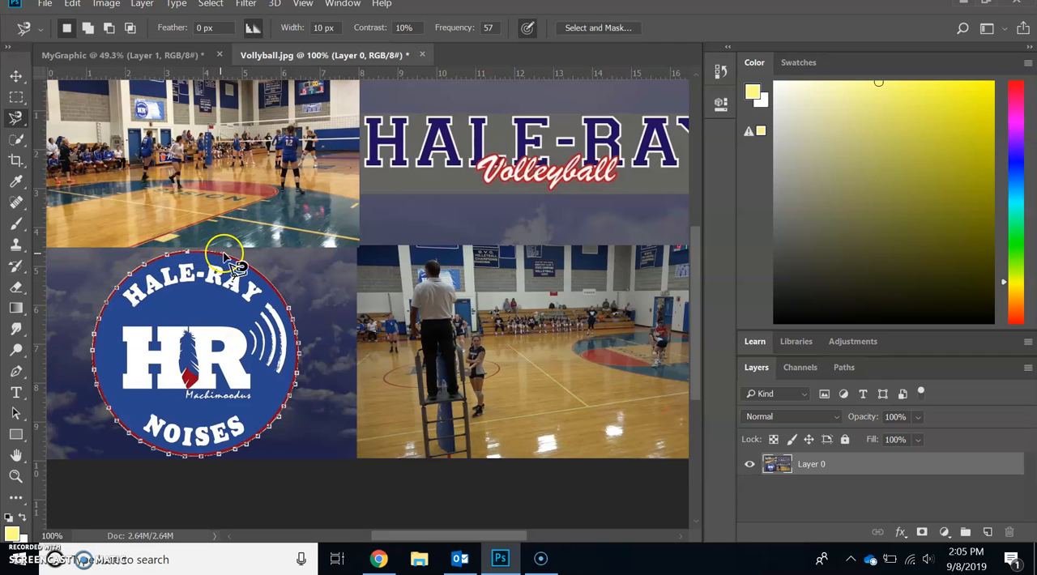
pyautogui.click(293, 312)
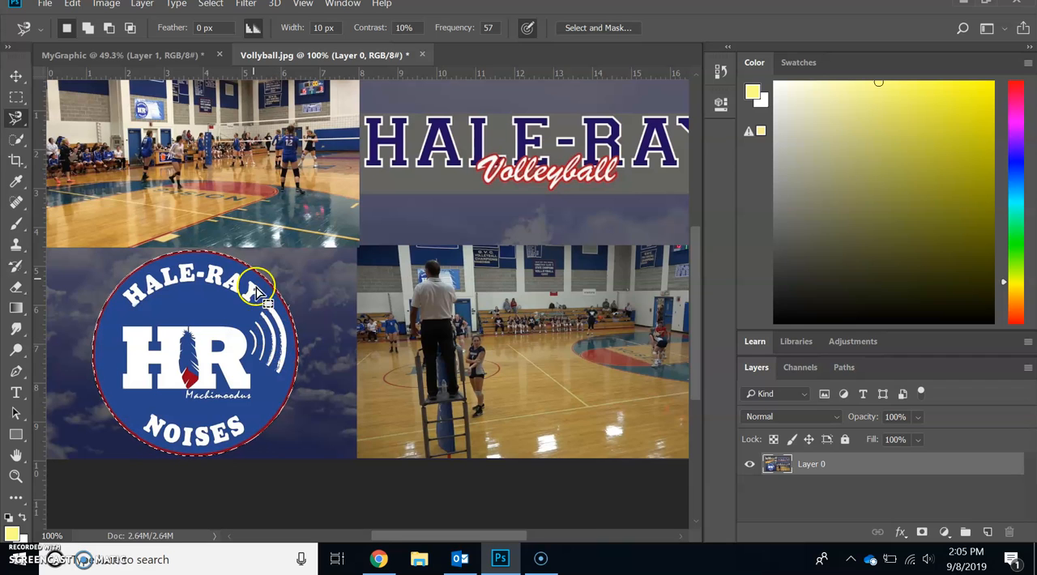
# Step: Paste the HR logo onto a new layer in MyGraphic and move it to the left of the gym photo
pyautogui.click(149, 57)
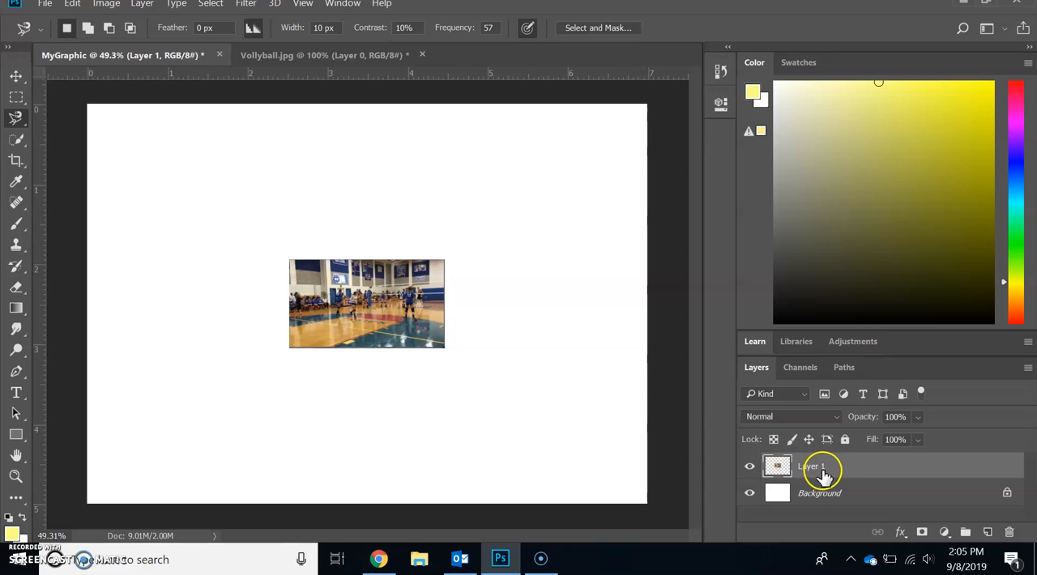
pyautogui.click(987, 532)
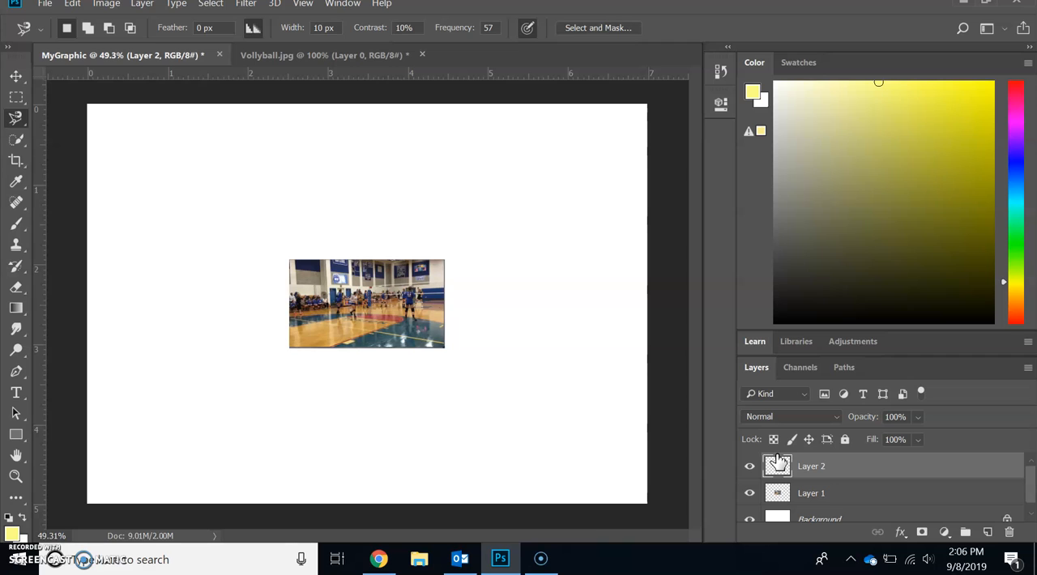
pyautogui.hotkey('ctrl', 'v')
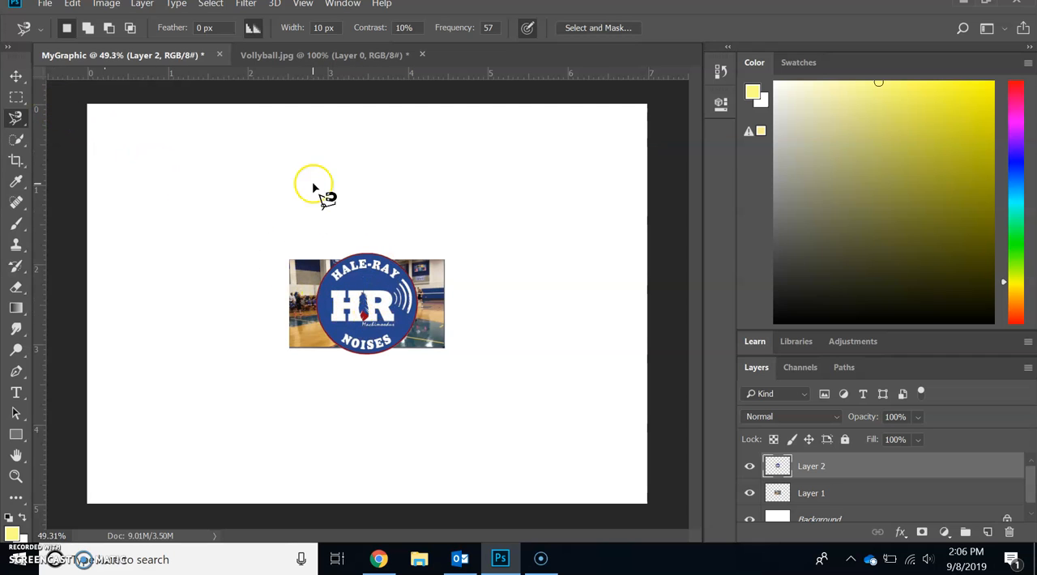
pyautogui.click(16, 76)
pyautogui.moveTo(385, 312); pyautogui.dragTo(243, 314)
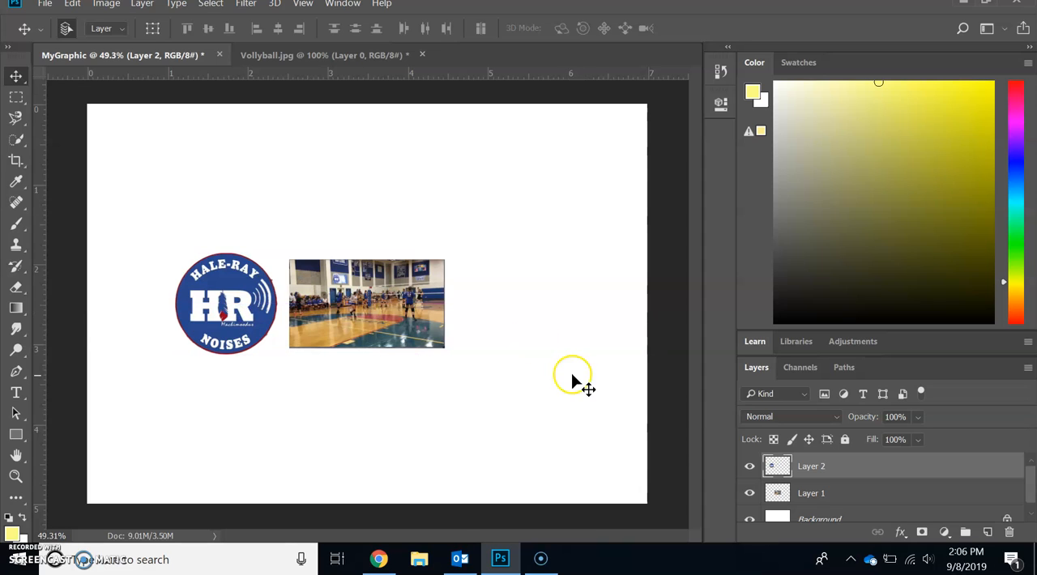
# Step: Hide Layer 1 with the gym photo and select the HR logo's blue areas using Color Range with the blue sampled from the logo
pyautogui.click(749, 494)
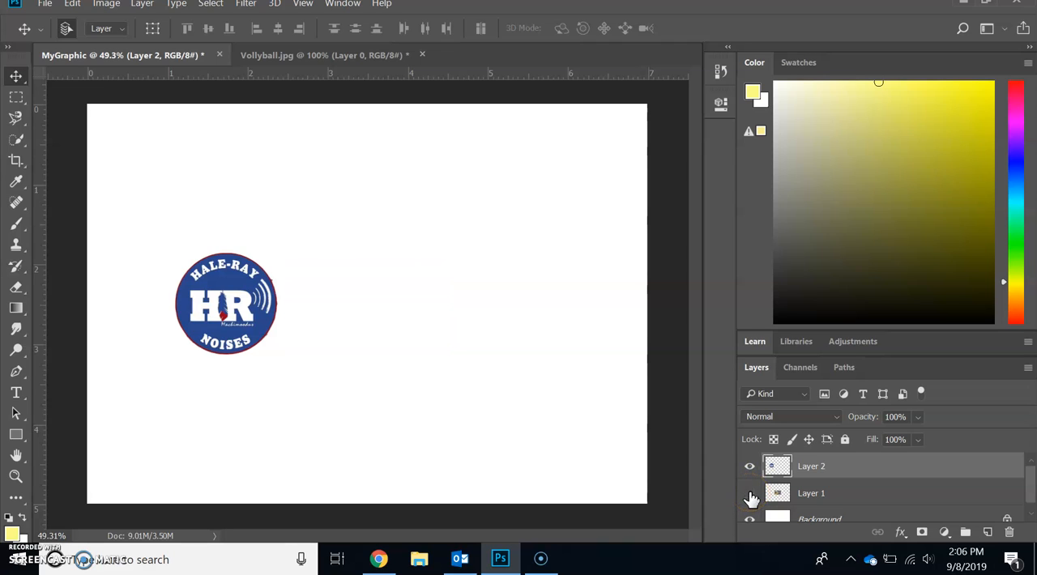
pyautogui.click(375, 241)
pyautogui.click(15, 476)
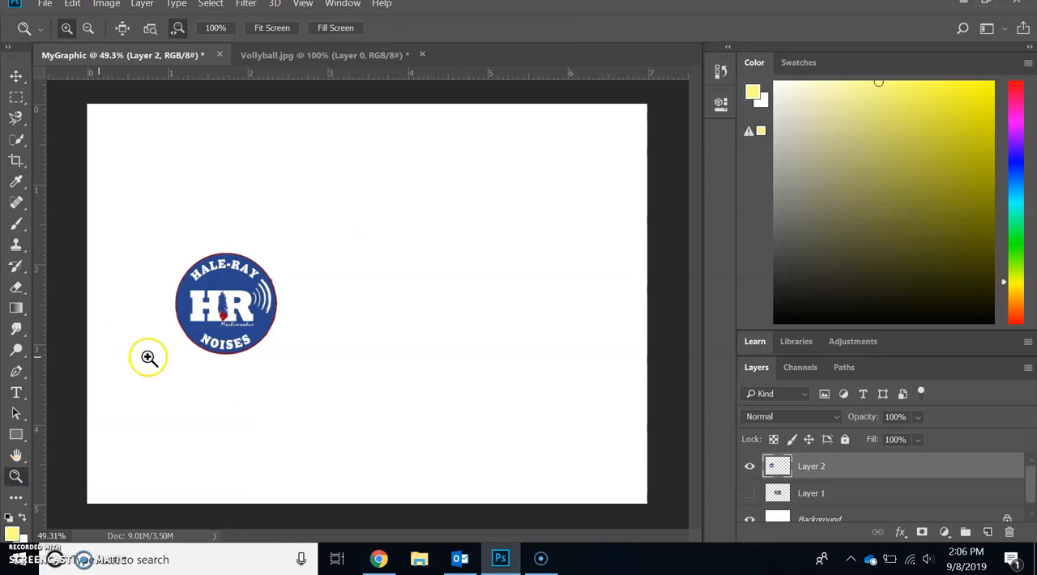
pyautogui.click(229, 306)
pyautogui.click(229, 306)
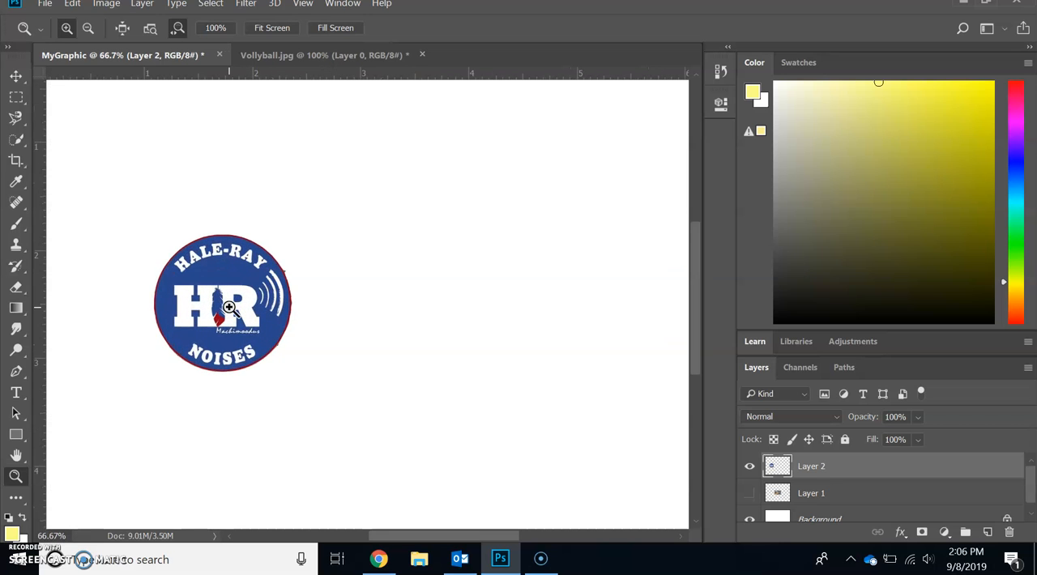
pyautogui.click(230, 306)
pyautogui.click(229, 306)
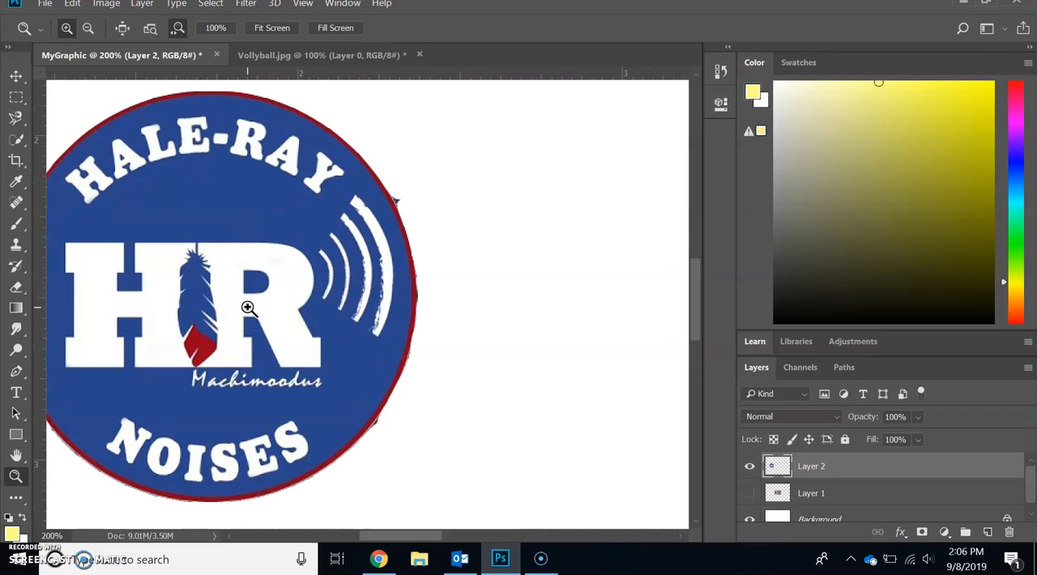
pyautogui.hscroll(-3, 247, 308)
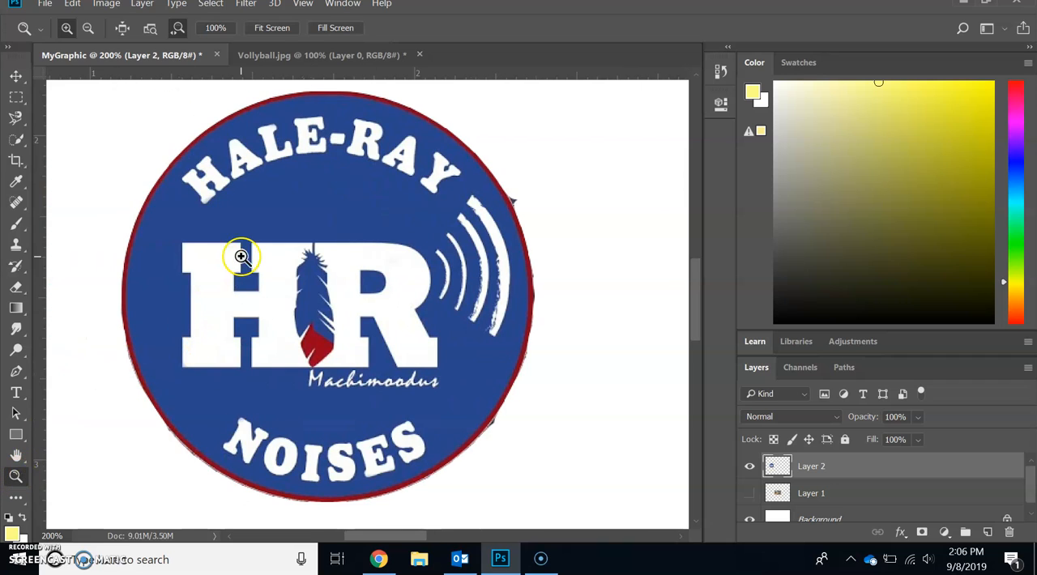
pyautogui.click(211, 5)
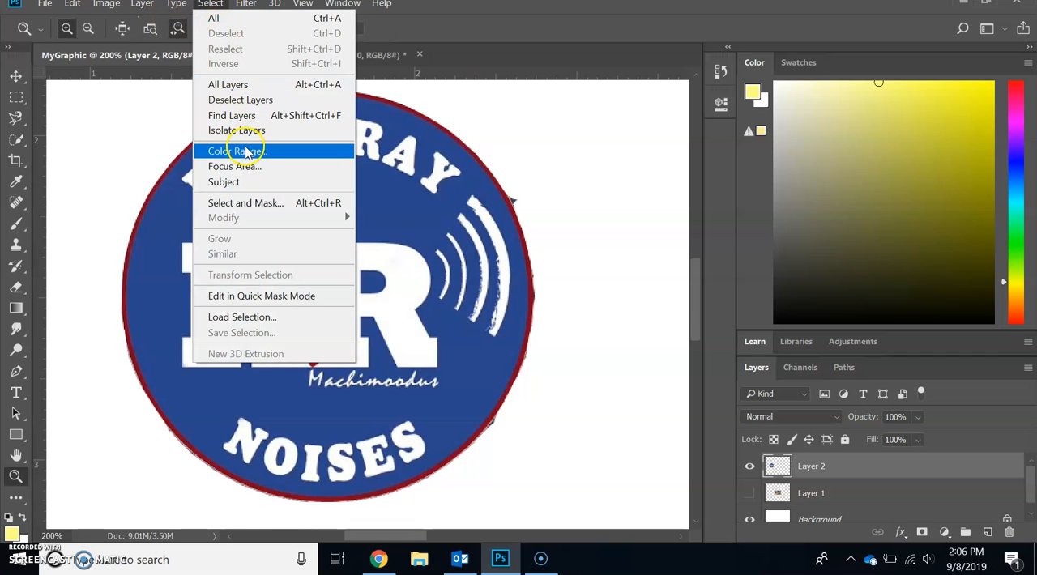
pyautogui.click(243, 151)
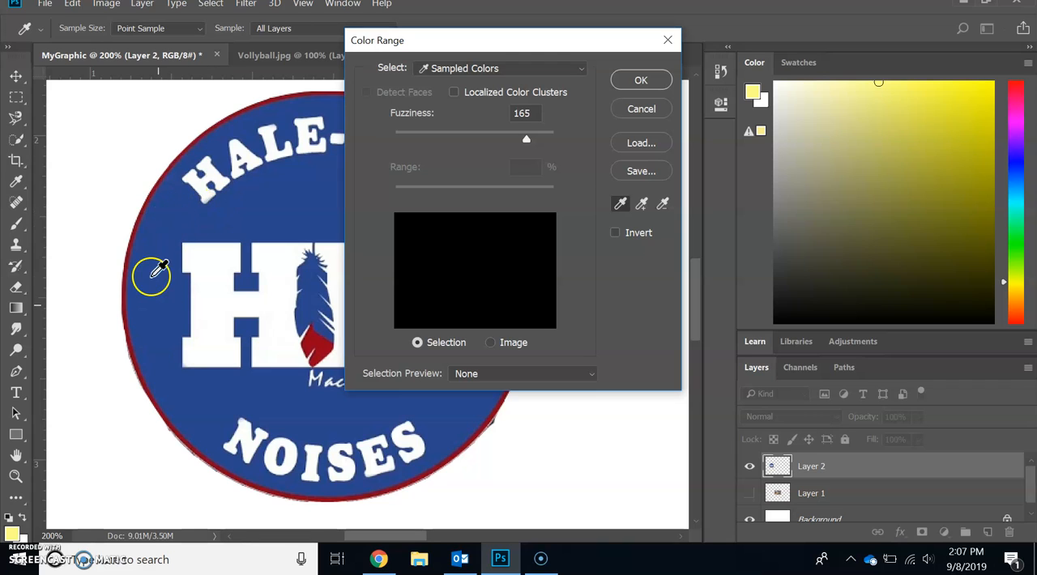
pyautogui.click(168, 220)
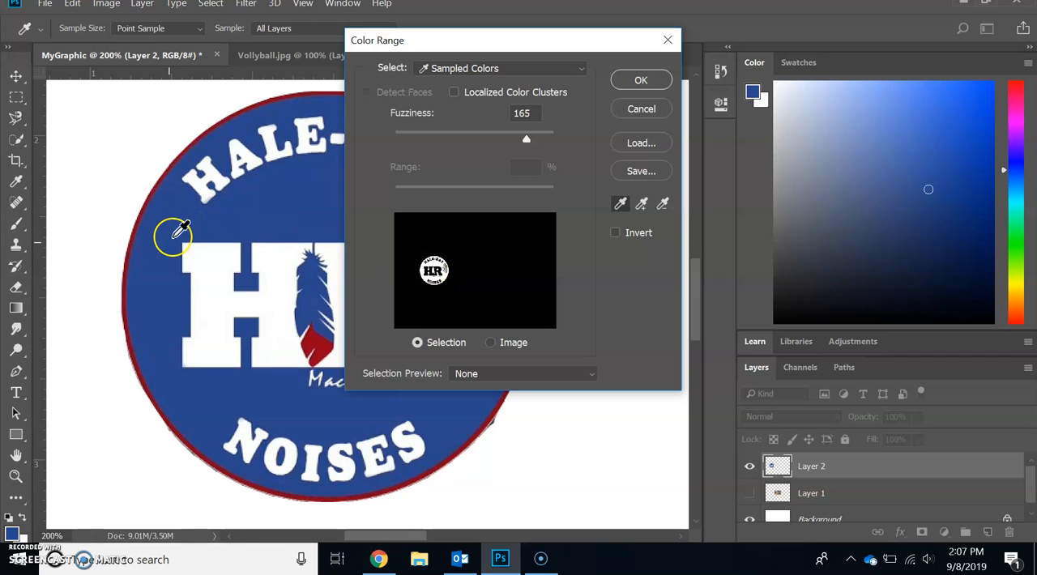
pyautogui.click(625, 82)
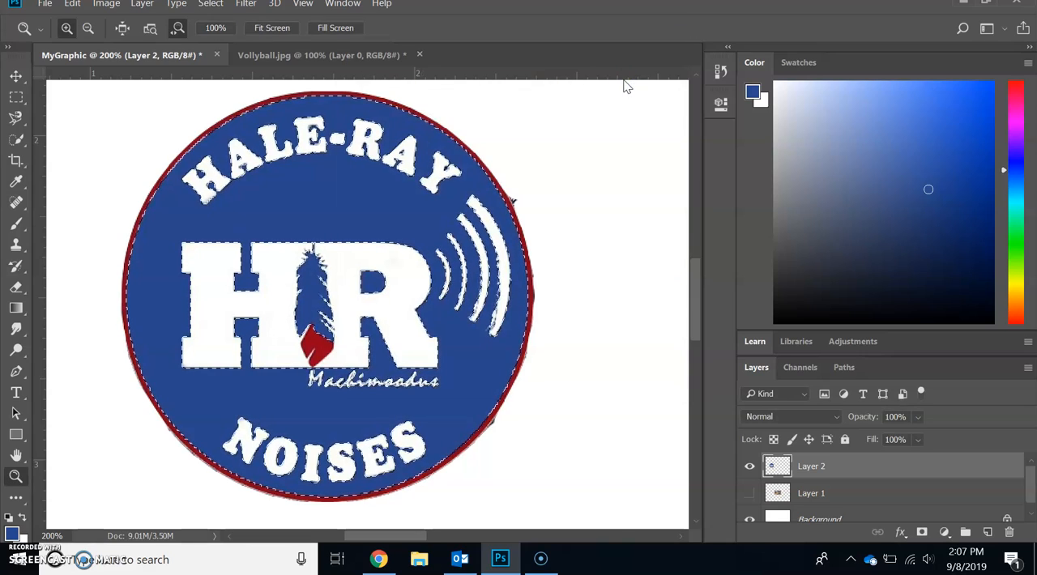